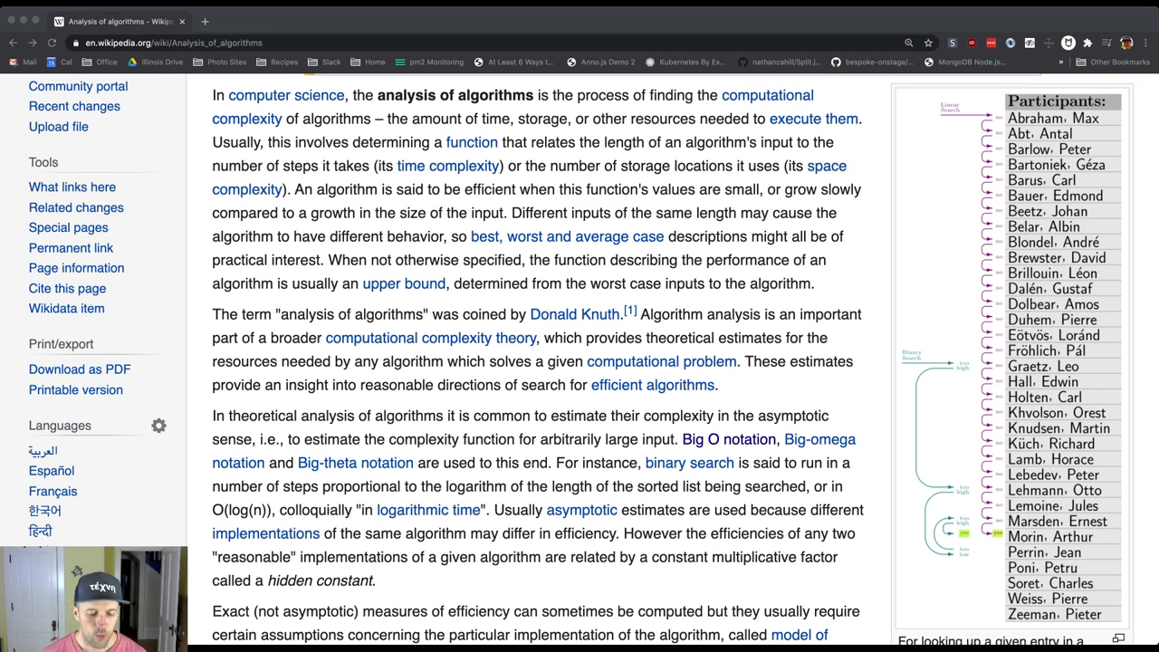
Return to the browser and follow the 'Big O notation' link in the asymptotic analysis paragraph.
{"action": "key", "text": "super+Tab"}
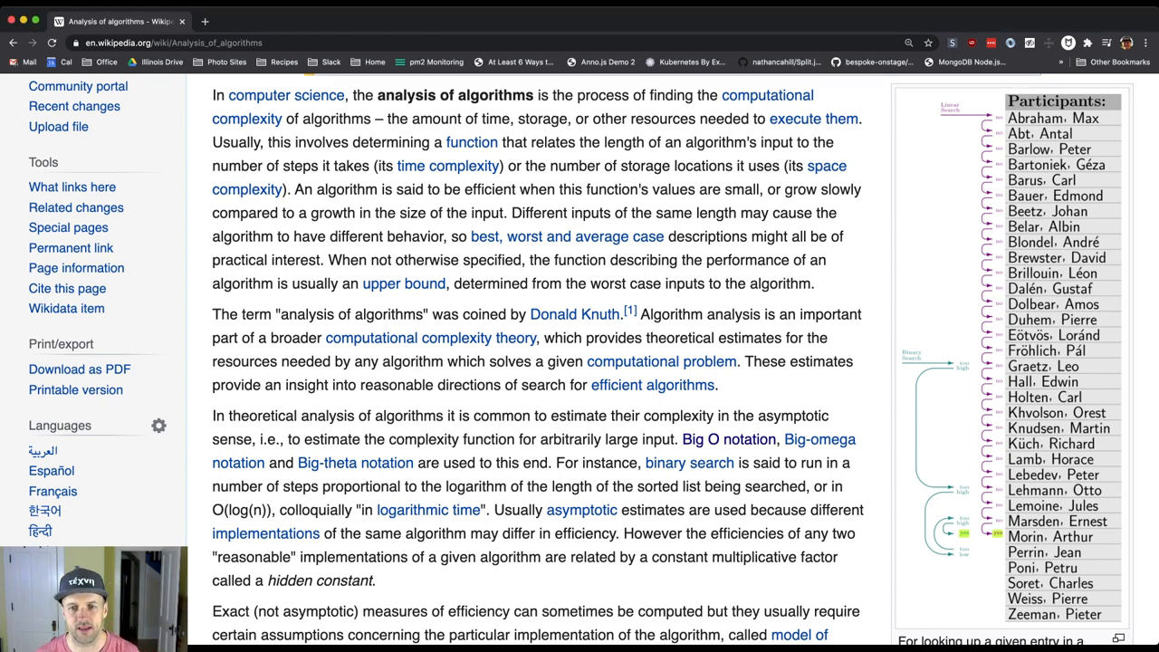
{"action": "scroll", "coordinate": [580, 363], "scroll_direction": "down", "scroll_amount": 4}
{"action": "scroll", "coordinate": [580, 362], "scroll_direction": "down", "scroll_amount": 3}
{"action": "scroll", "coordinate": [580, 362], "scroll_direction": "down", "scroll_amount": 2}
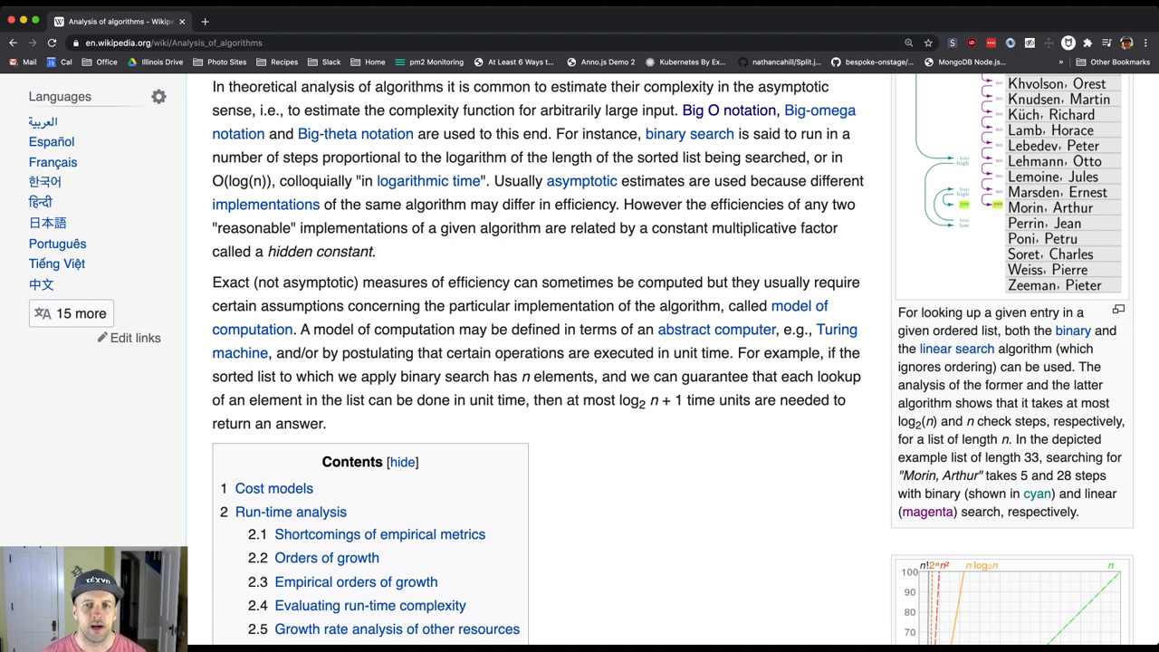
{"action": "left_click", "coordinate": [729, 110]}
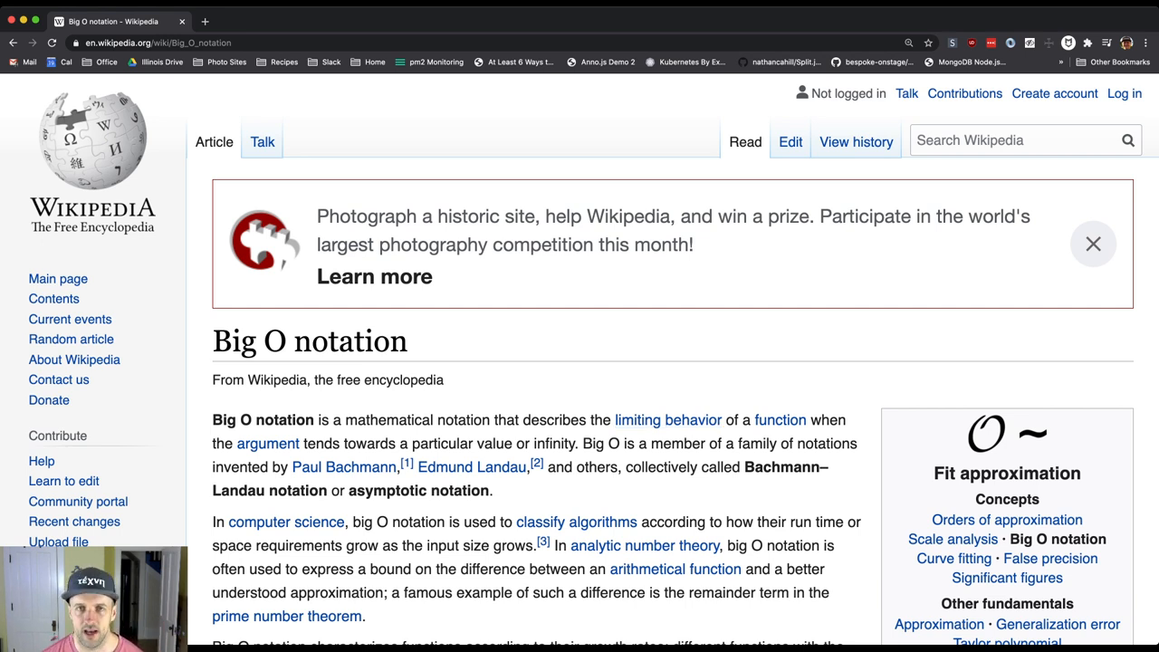
Leave the loaded Big O notation article open at its introduction and switch away from the browser.
{"action": "key", "text": "super+Tab"}
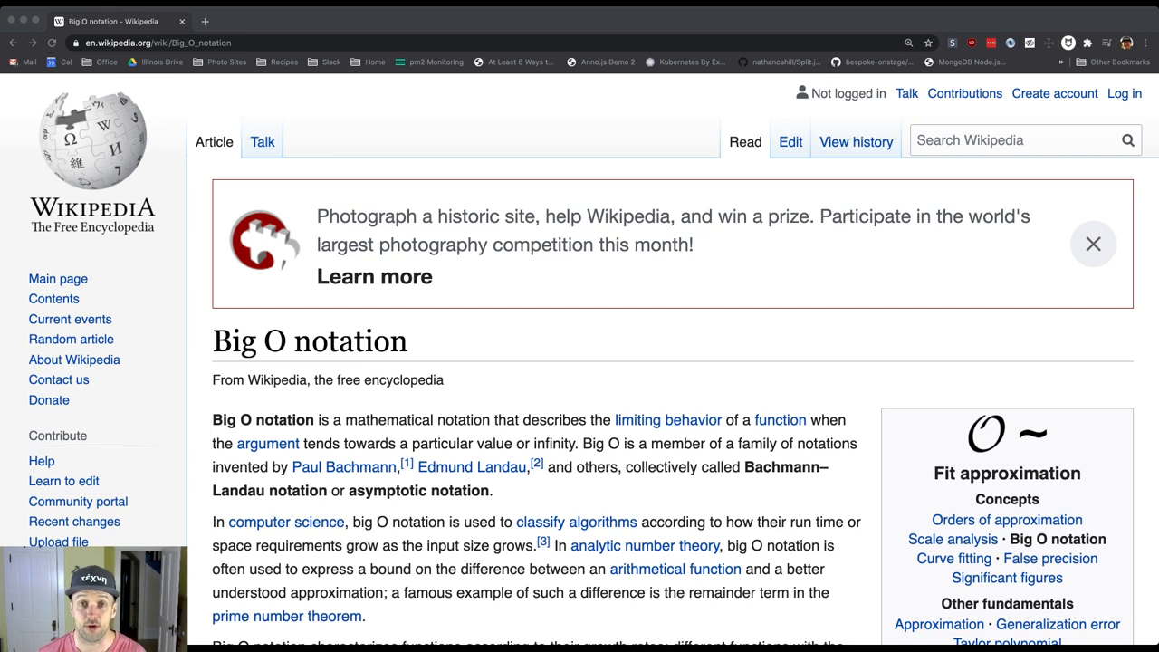